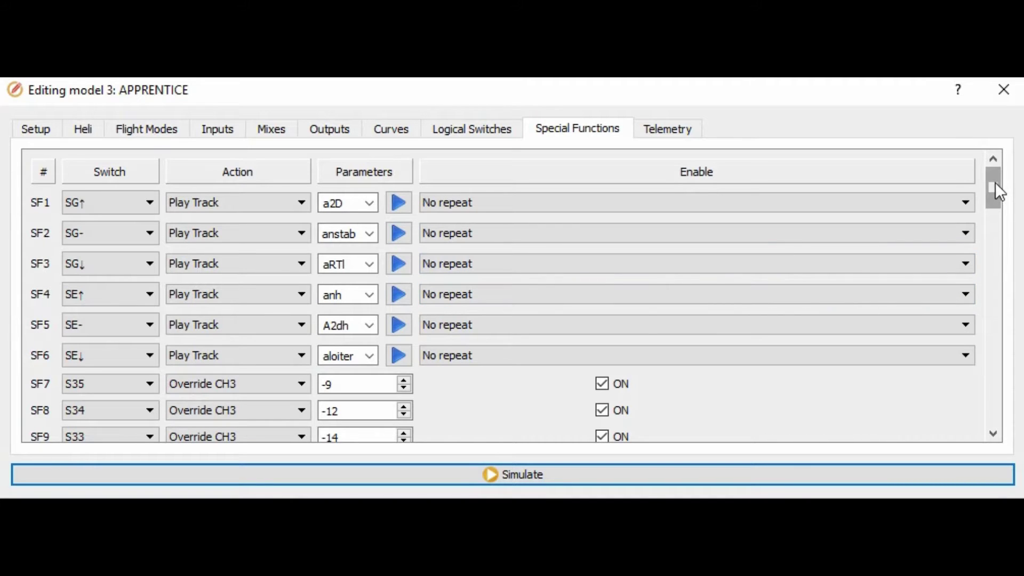
drag(996, 182, 993, 216)
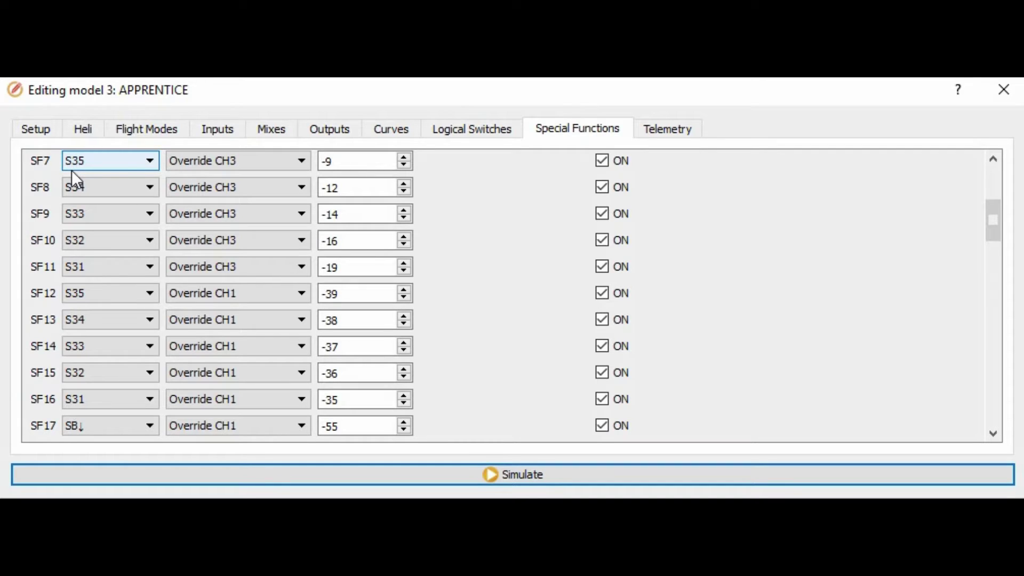
Select the SF7, SF9 and SF11 CH3 override values (-9, -14, -19) without changing them.
click(368, 164)
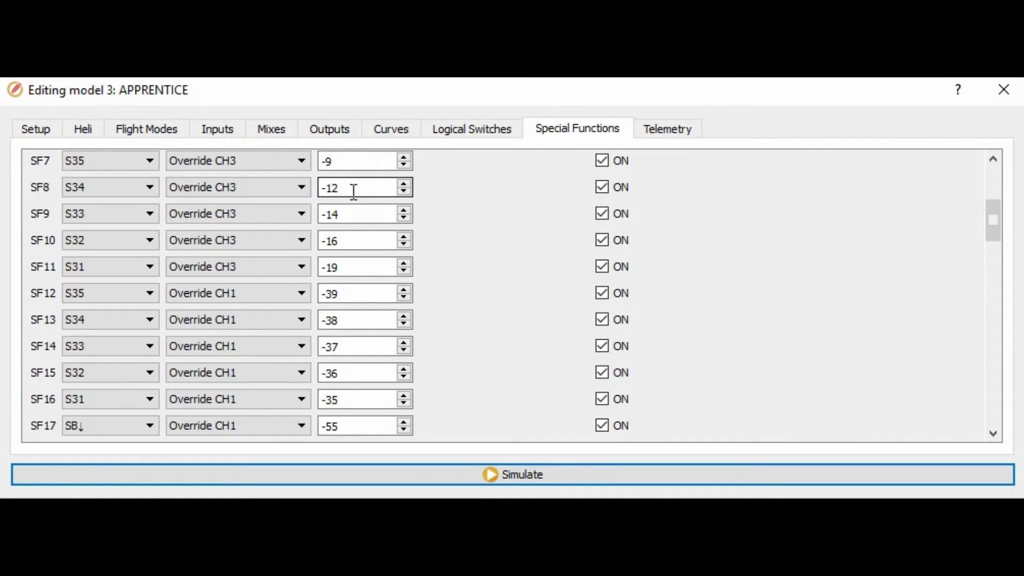
click(364, 213)
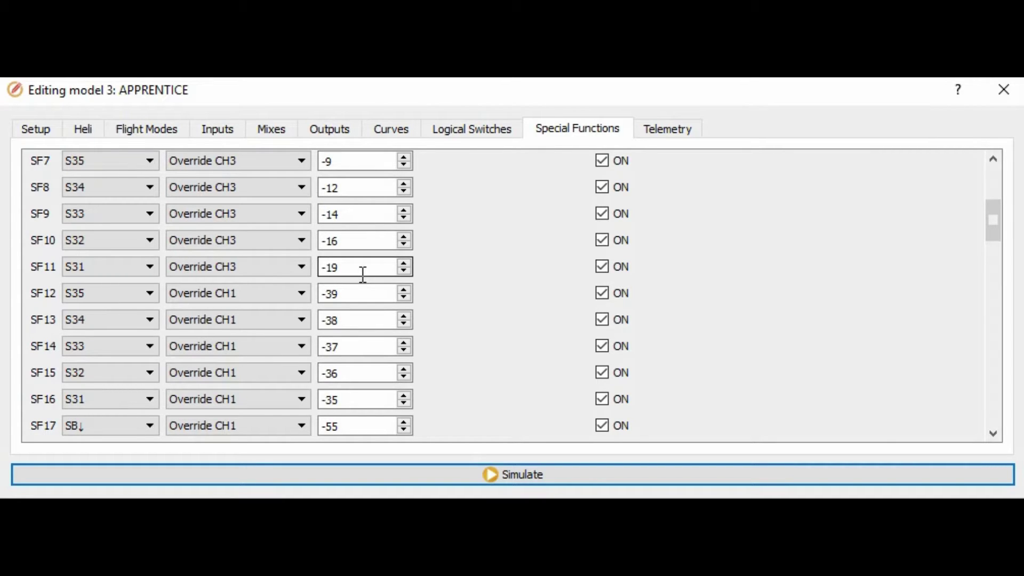
click(369, 239)
click(369, 265)
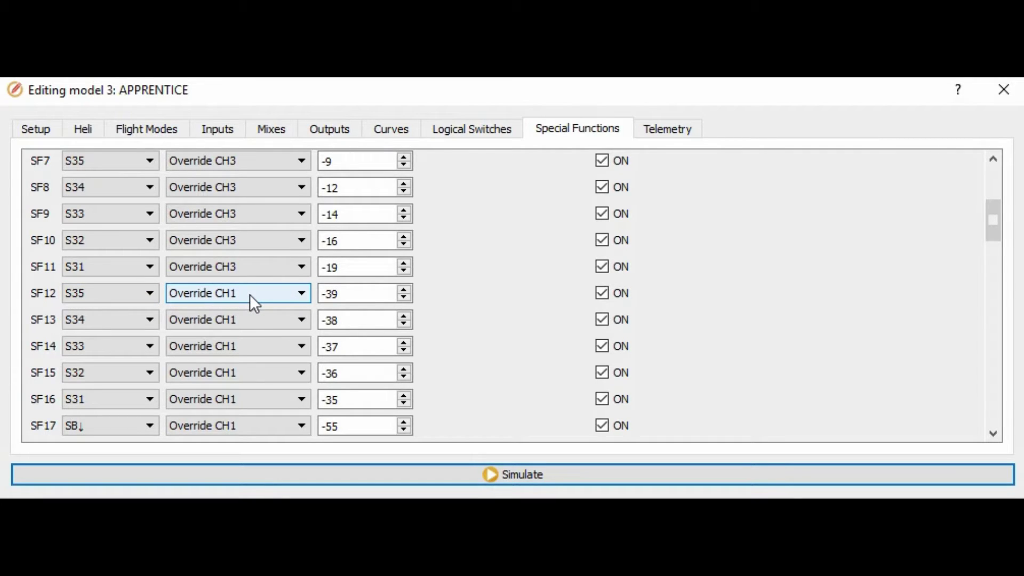
click(335, 294)
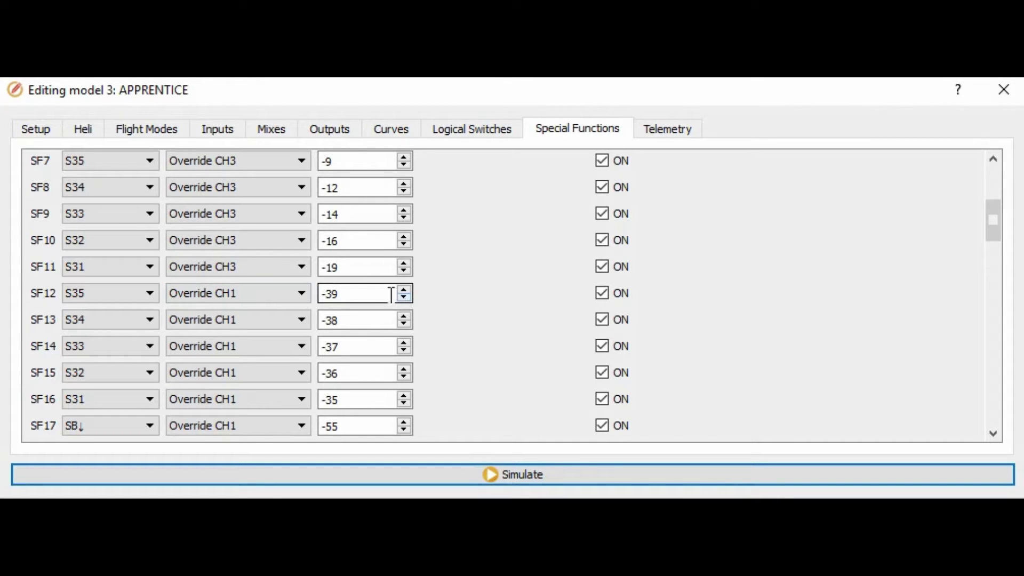